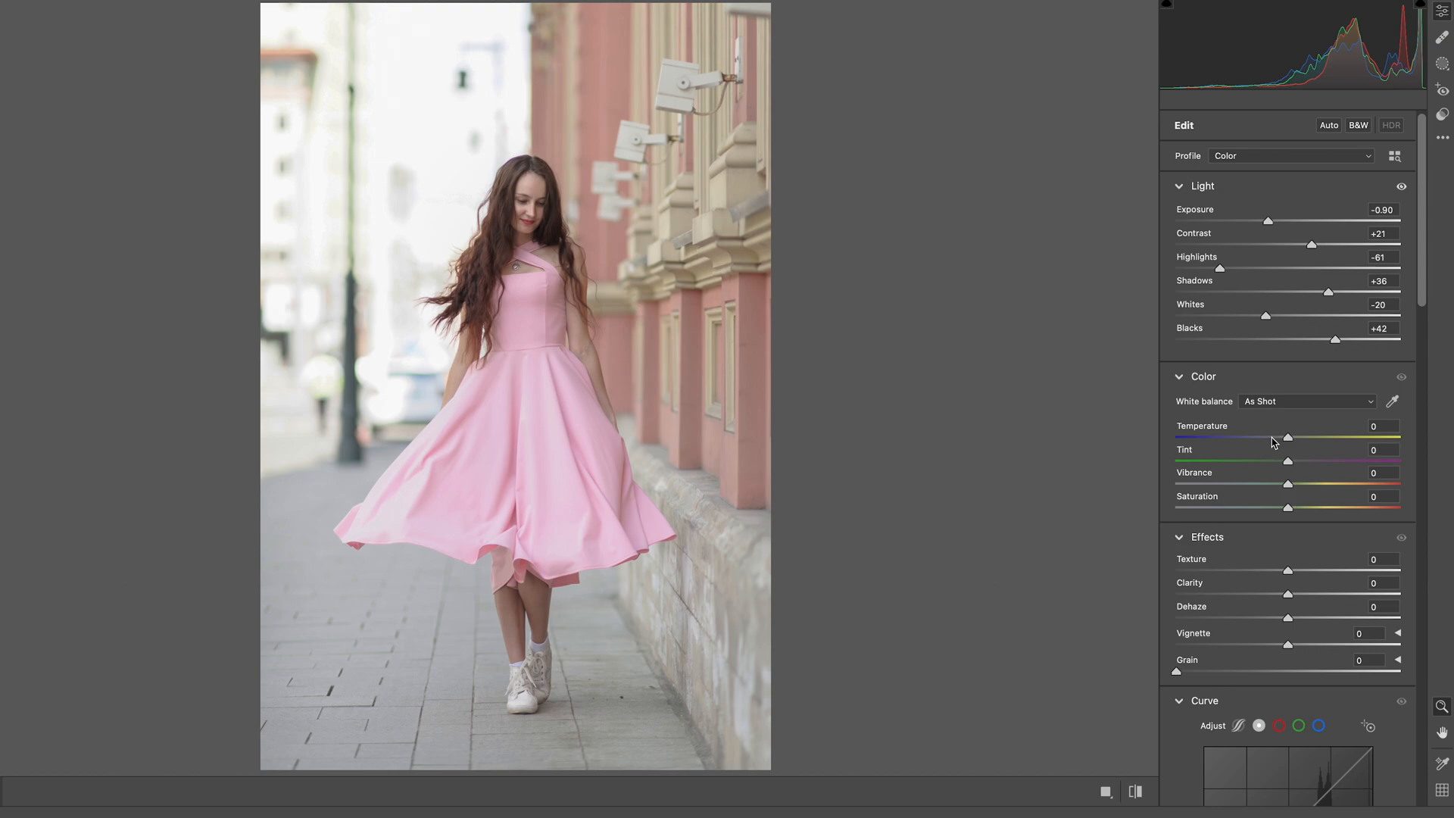
Set temperature +5, tint -30, vibrance +20 and saturation -5, plus clarity +10, dehaze +60 and grain 40
{"action": "left_click_drag", "start_coordinate": [1287, 440], "coordinate": [1358, 529]}
{"action": "scroll", "coordinate": [1295, 486], "scroll_direction": "down", "scroll_amount": 3}
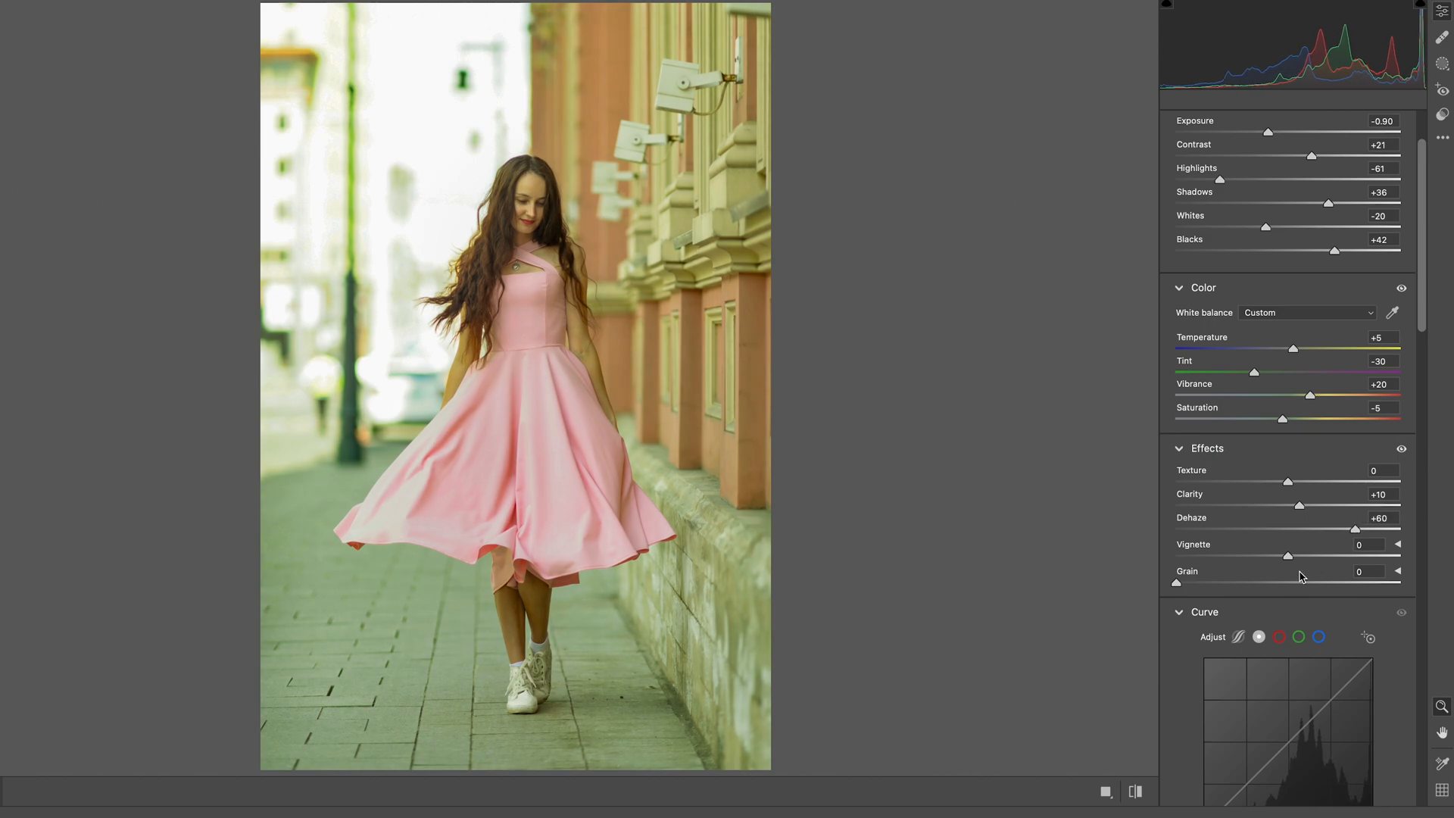
{"action": "left_click_drag", "start_coordinate": [1177, 583], "coordinate": [1267, 583]}
In the color mixer, set the hue of reds +31, oranges +18, yellows -32, greens +100, aquas +36 and blues +21, leaving purples at 0
{"action": "left_click_drag", "start_coordinate": [1429, 345], "coordinate": [1432, 583]}
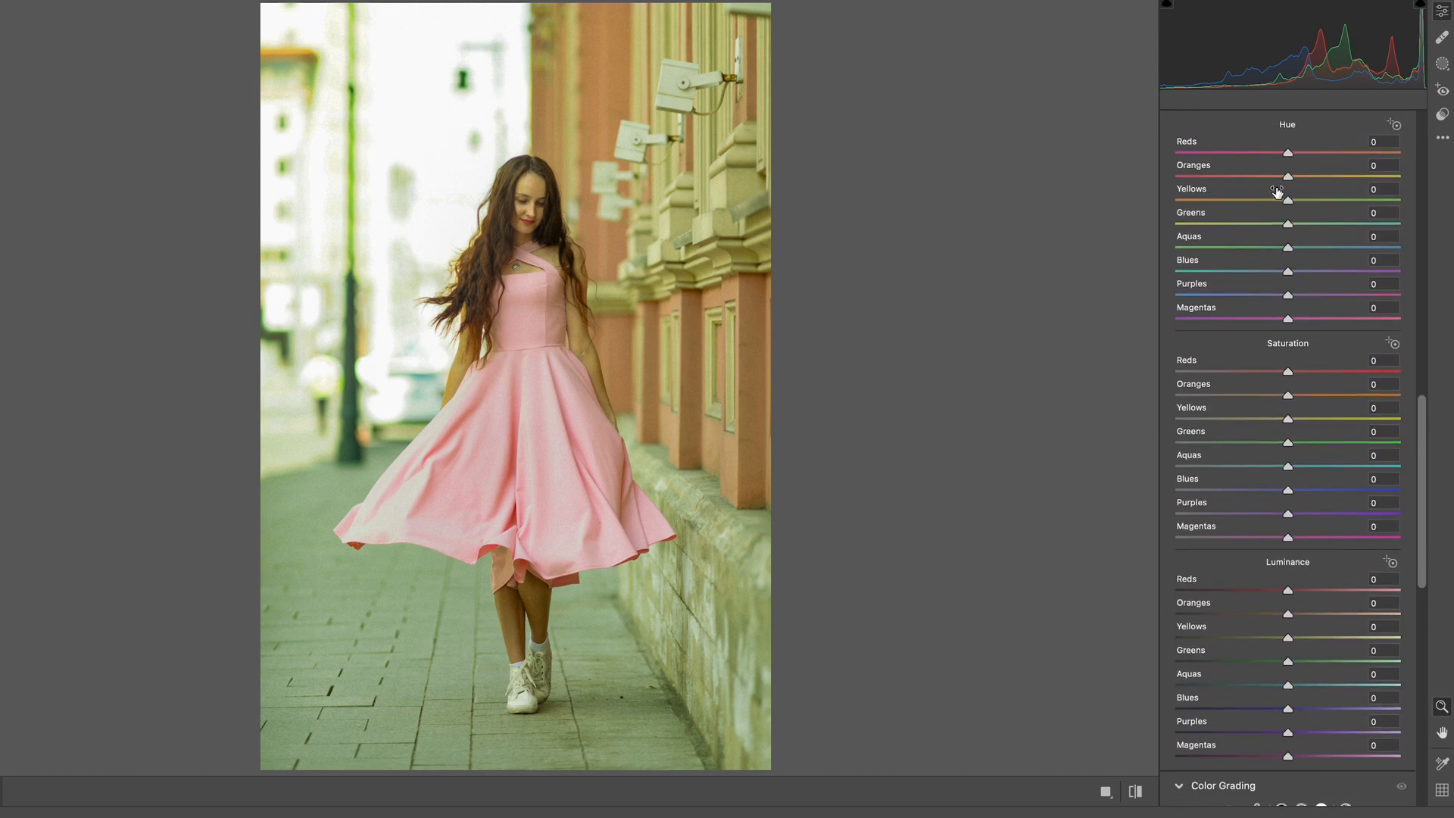
{"action": "left_click_drag", "start_coordinate": [1291, 155], "coordinate": [1257, 203]}
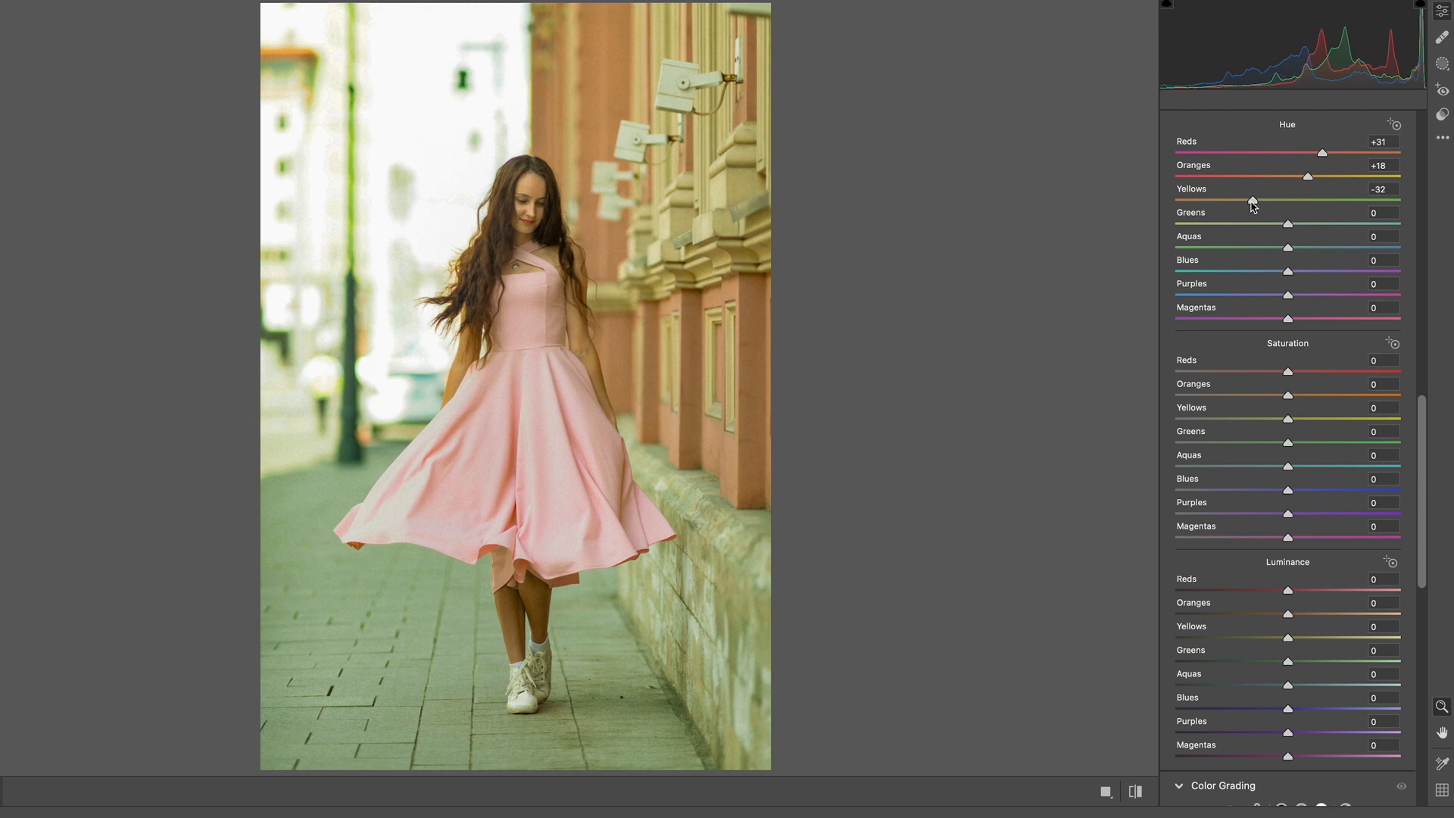
{"action": "left_click_drag", "start_coordinate": [1287, 224], "coordinate": [1390, 228]}
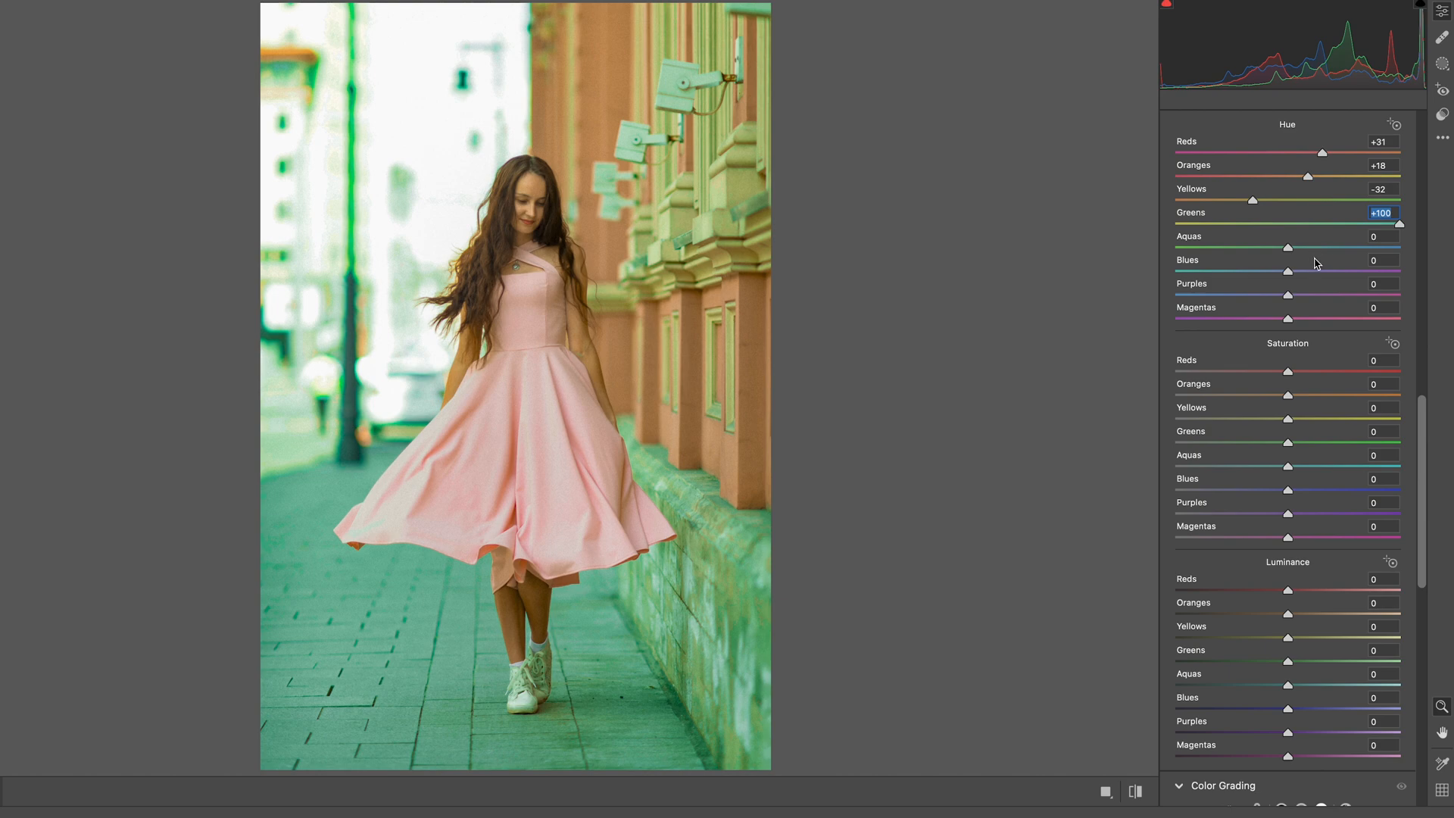
{"action": "left_click_drag", "start_coordinate": [1291, 253], "coordinate": [1263, 297]}
{"action": "double_click", "coordinate": [1259, 295]}
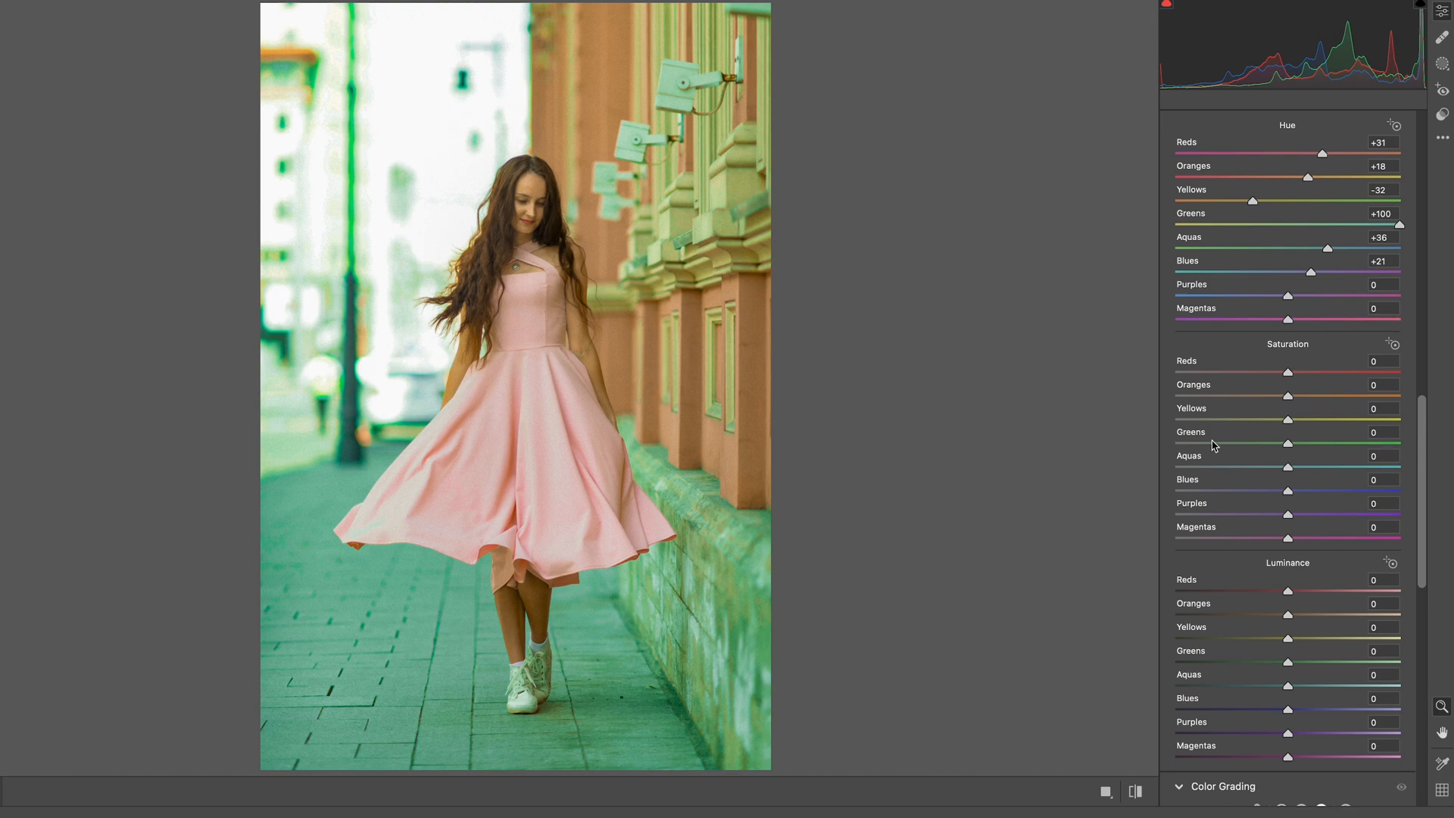
Set the mixer saturation to reds -11, oranges -24, yellows -27, greens -54, aquas -21, blues -20, purples -45 and magentas -36
{"action": "left_click_drag", "start_coordinate": [1288, 371], "coordinate": [1249, 517]}
{"action": "scroll", "coordinate": [1261, 422], "scroll_direction": "up", "scroll_amount": 1}
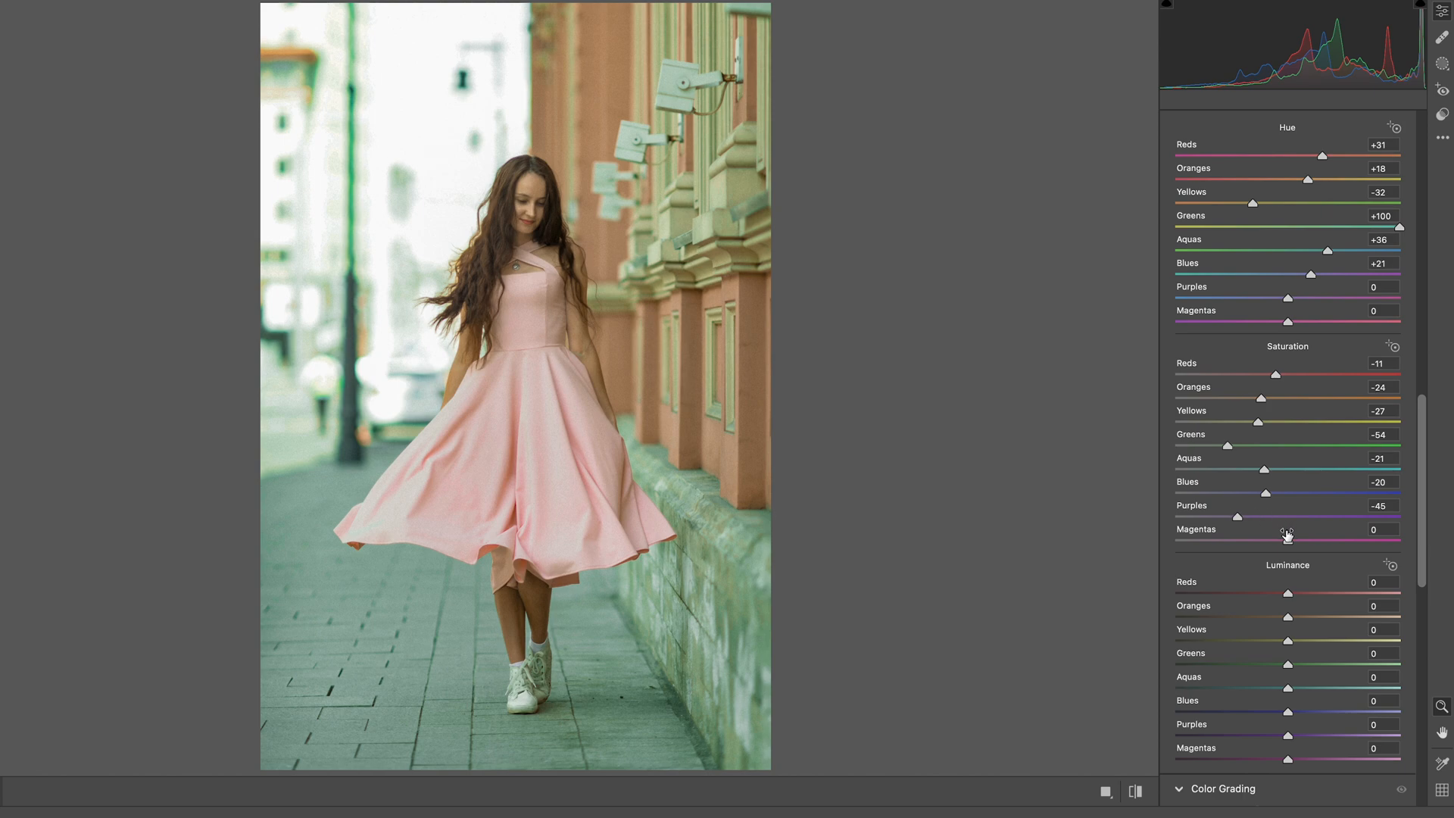
{"action": "left_click_drag", "start_coordinate": [1288, 541], "coordinate": [1252, 542]}
Set the mixer luminance to reds -46, oranges -10, yellows -14 and magentas -6, with greens, blues and purples at 0
{"action": "scroll", "coordinate": [1257, 530], "scroll_direction": "down", "scroll_amount": 5}
{"action": "left_click_drag", "start_coordinate": [1295, 464], "coordinate": [1236, 465]}
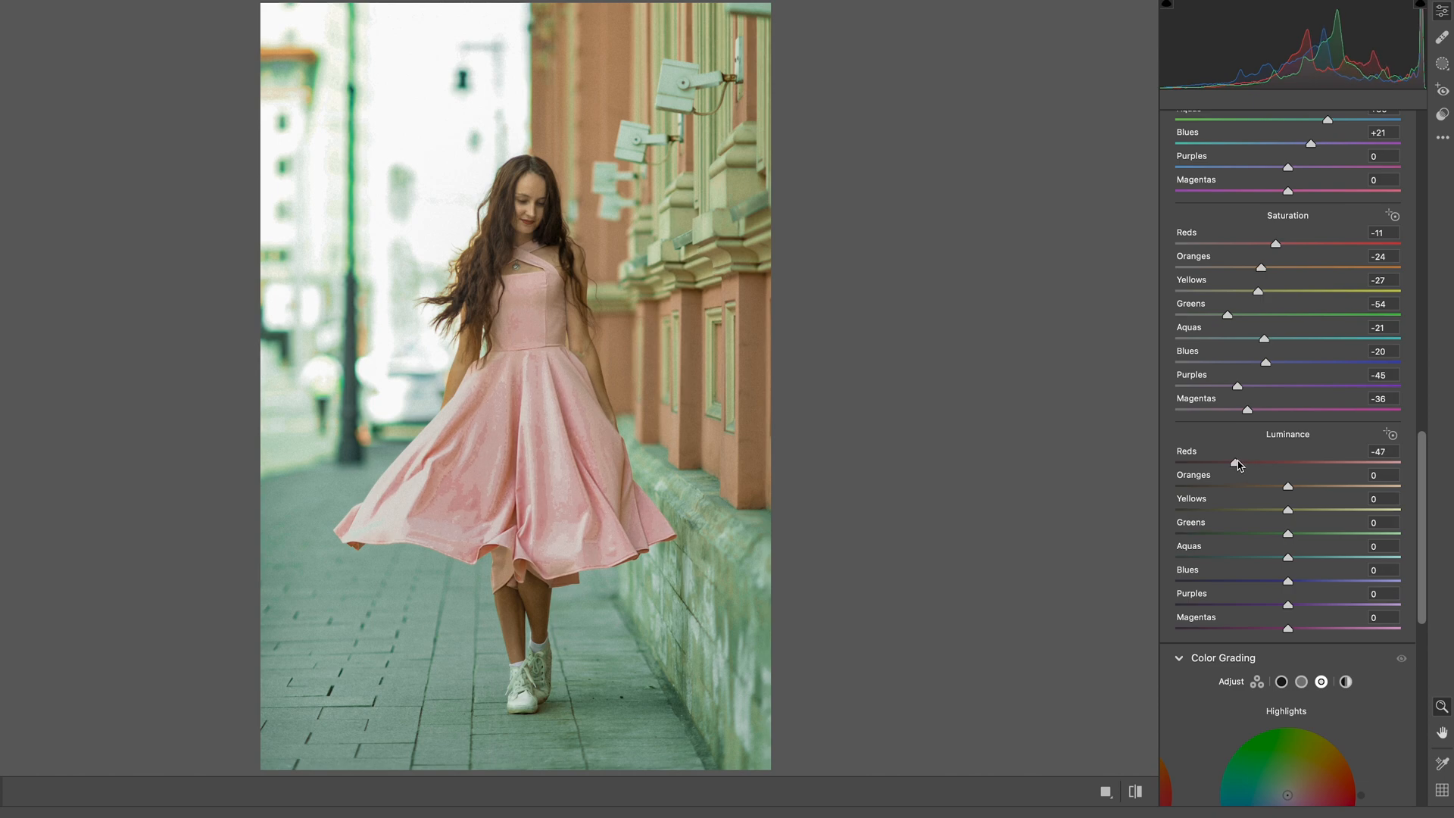
{"action": "left_click_drag", "start_coordinate": [1288, 487], "coordinate": [1251, 534]}
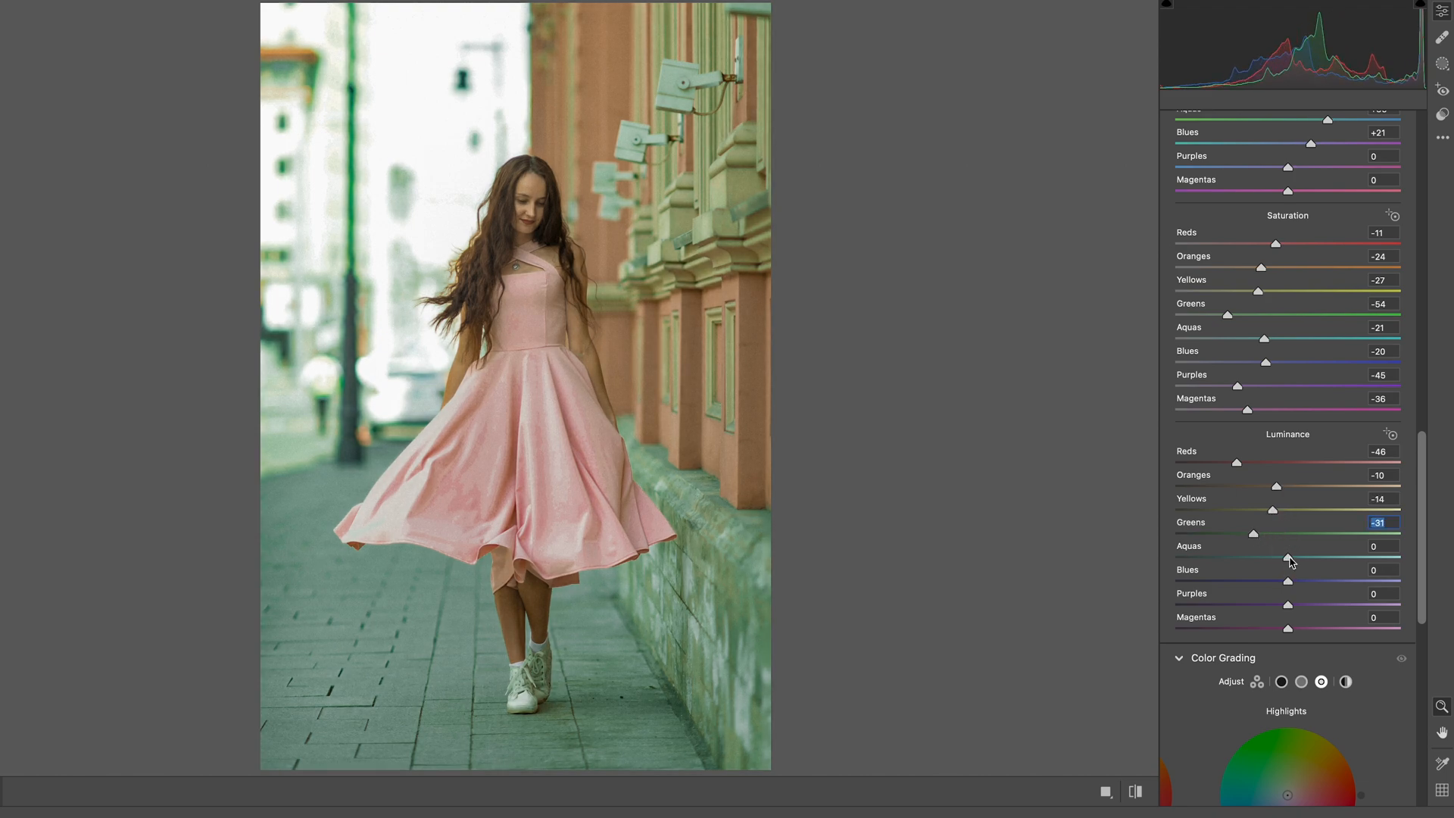
{"action": "double_click", "coordinate": [1254, 535]}
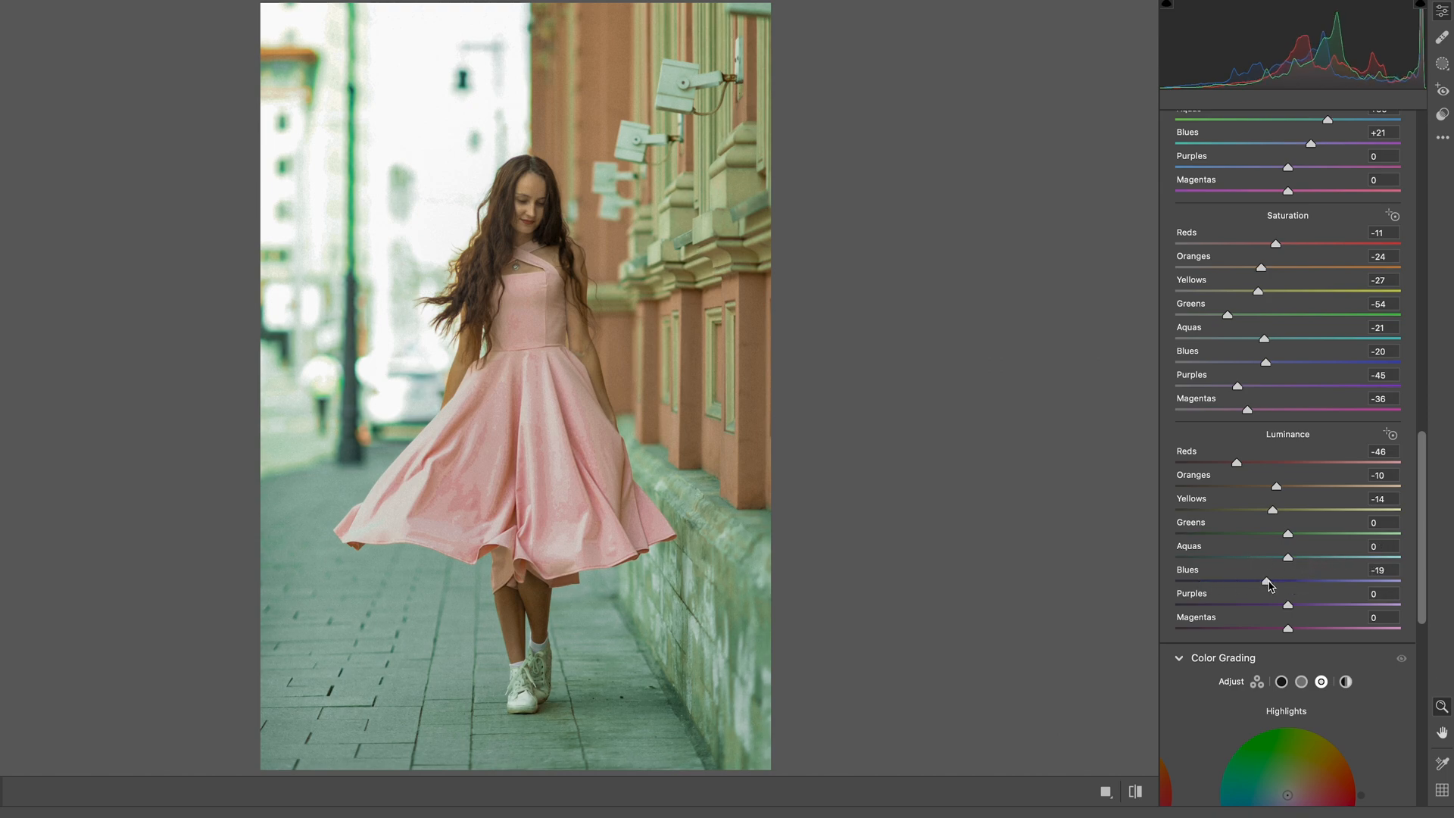
{"action": "mouse_move", "coordinate": [1289, 605]}
{"action": "left_mouse_down"}
{"action": "mouse_move", "coordinate": [1329, 605]}
{"action": "mouse_move", "coordinate": [1287, 624]}
{"action": "left_mouse_up"}
{"action": "double_click", "coordinate": [1332, 607]}
Tint the shadows slightly red in color grading, with hue 358 and saturation 10
{"action": "scroll", "coordinate": [1422, 598], "scroll_direction": "down", "scroll_amount": 10}
{"action": "left_click", "coordinate": [1281, 265]}
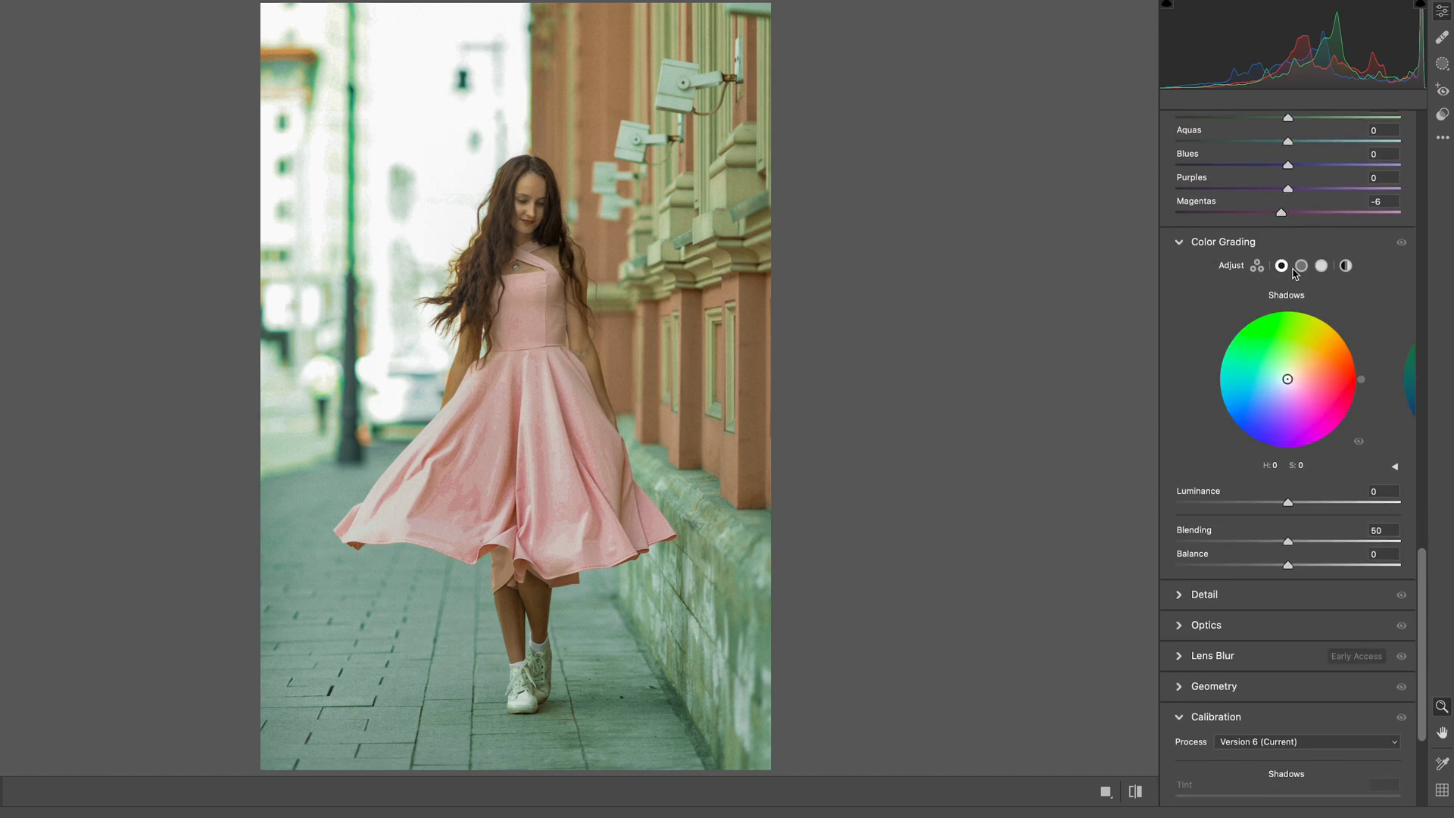
{"action": "mouse_move", "coordinate": [1287, 378]}
{"action": "left_mouse_down"}
{"action": "mouse_move", "coordinate": [1356, 364]}
{"action": "mouse_move", "coordinate": [1352, 401]}
{"action": "mouse_move", "coordinate": [1361, 384]}
{"action": "mouse_move", "coordinate": [1295, 380]}
{"action": "left_mouse_up"}
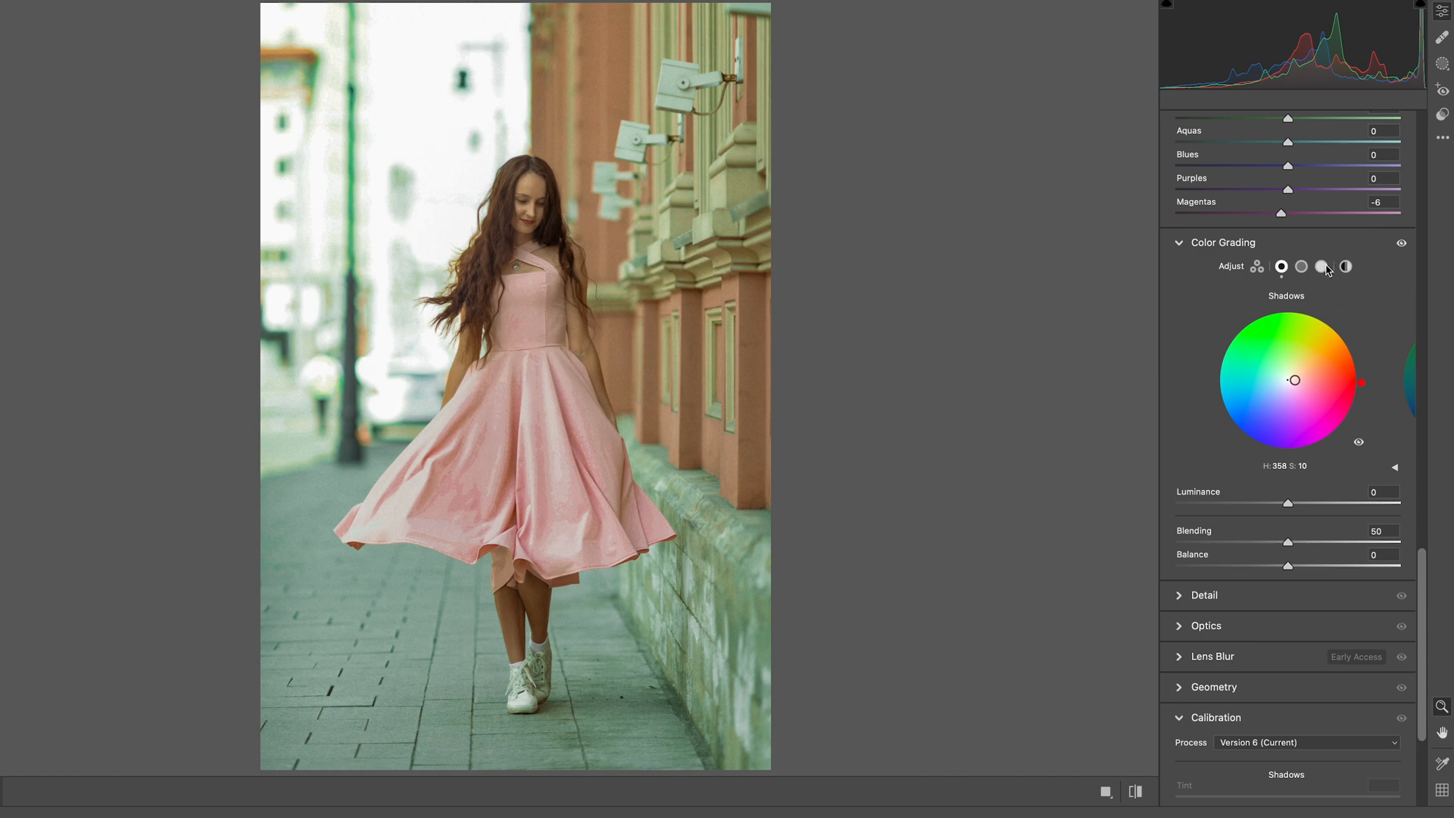
Grade the highlights with hue 85, saturation 12 and luminance +12, and set the blending to 100
{"action": "left_click", "coordinate": [1323, 267]}
{"action": "left_click_drag", "start_coordinate": [1288, 381], "coordinate": [1288, 350]}
{"action": "scroll", "coordinate": [1289, 354], "scroll_direction": "down", "scroll_amount": 1}
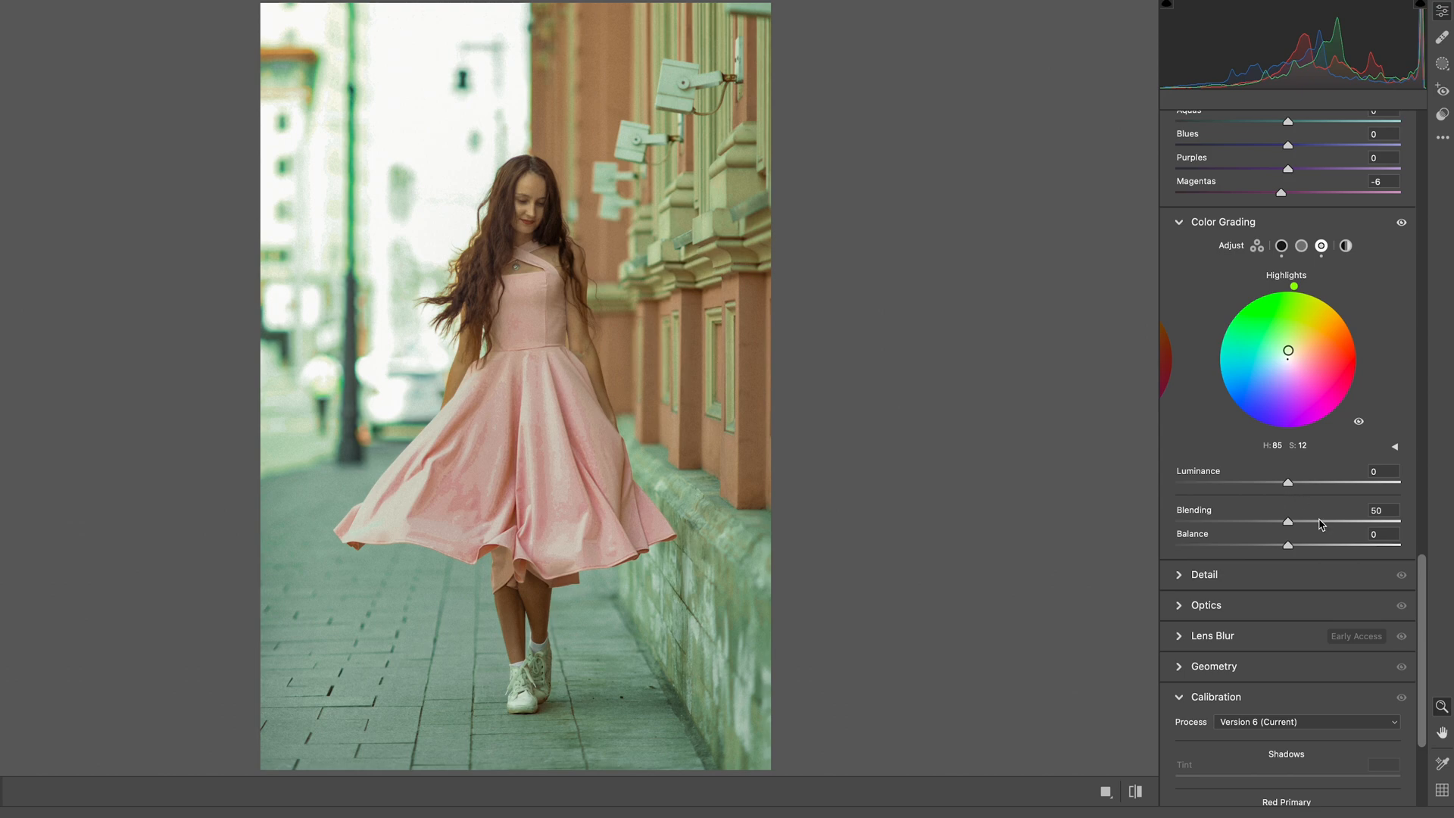
{"action": "left_click_drag", "start_coordinate": [1289, 487], "coordinate": [1423, 658]}
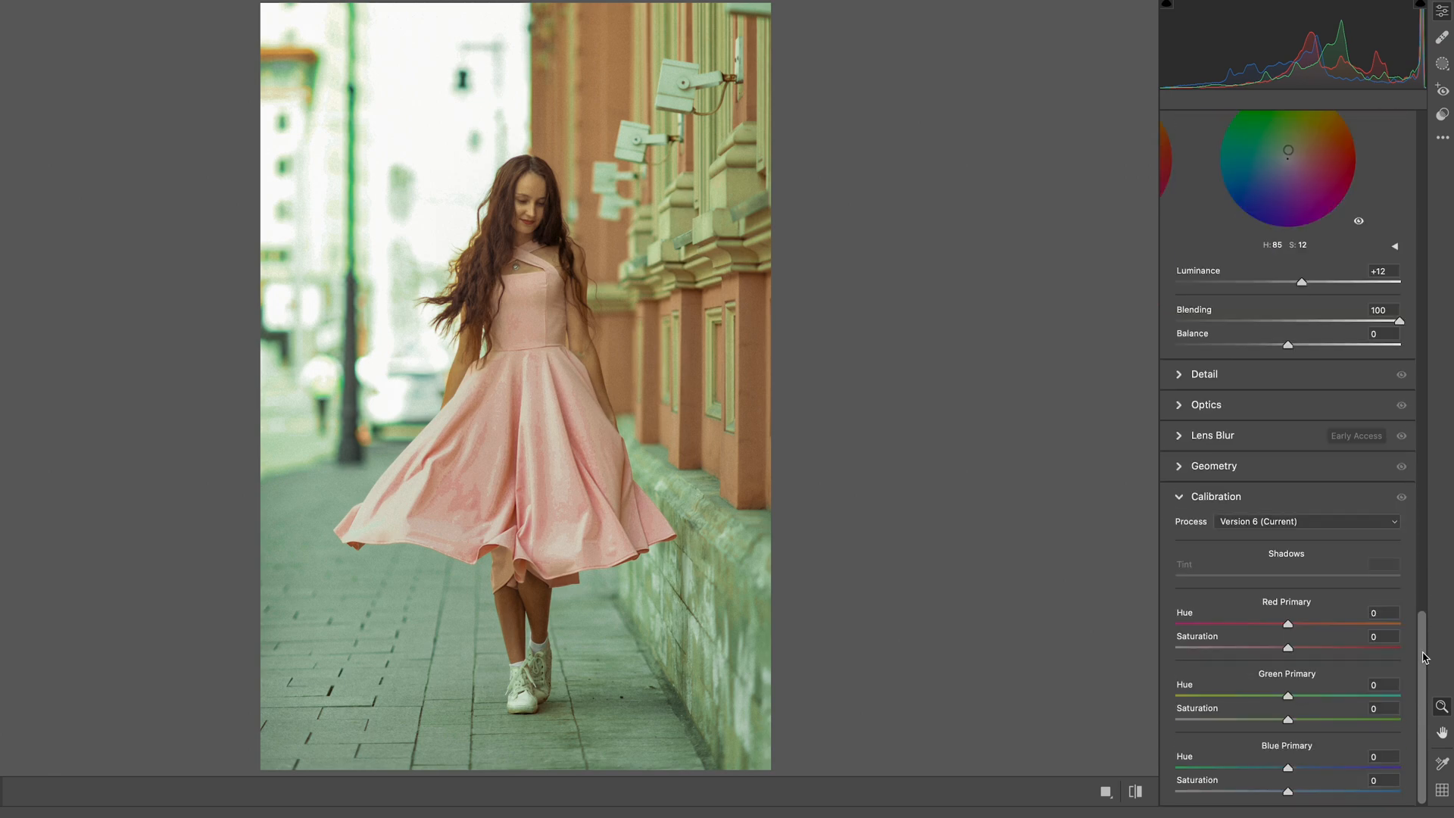
{"action": "left_click_drag", "start_coordinate": [1287, 624], "coordinate": [1220, 648]}
{"action": "double_click", "coordinate": [1238, 625]}
{"action": "double_click", "coordinate": [1220, 648]}
Calibrate the green primary to hue +100 and saturation +27, and the blue primary to hue -25 and saturation -10
{"action": "left_click_drag", "start_coordinate": [1290, 697], "coordinate": [1415, 697]}
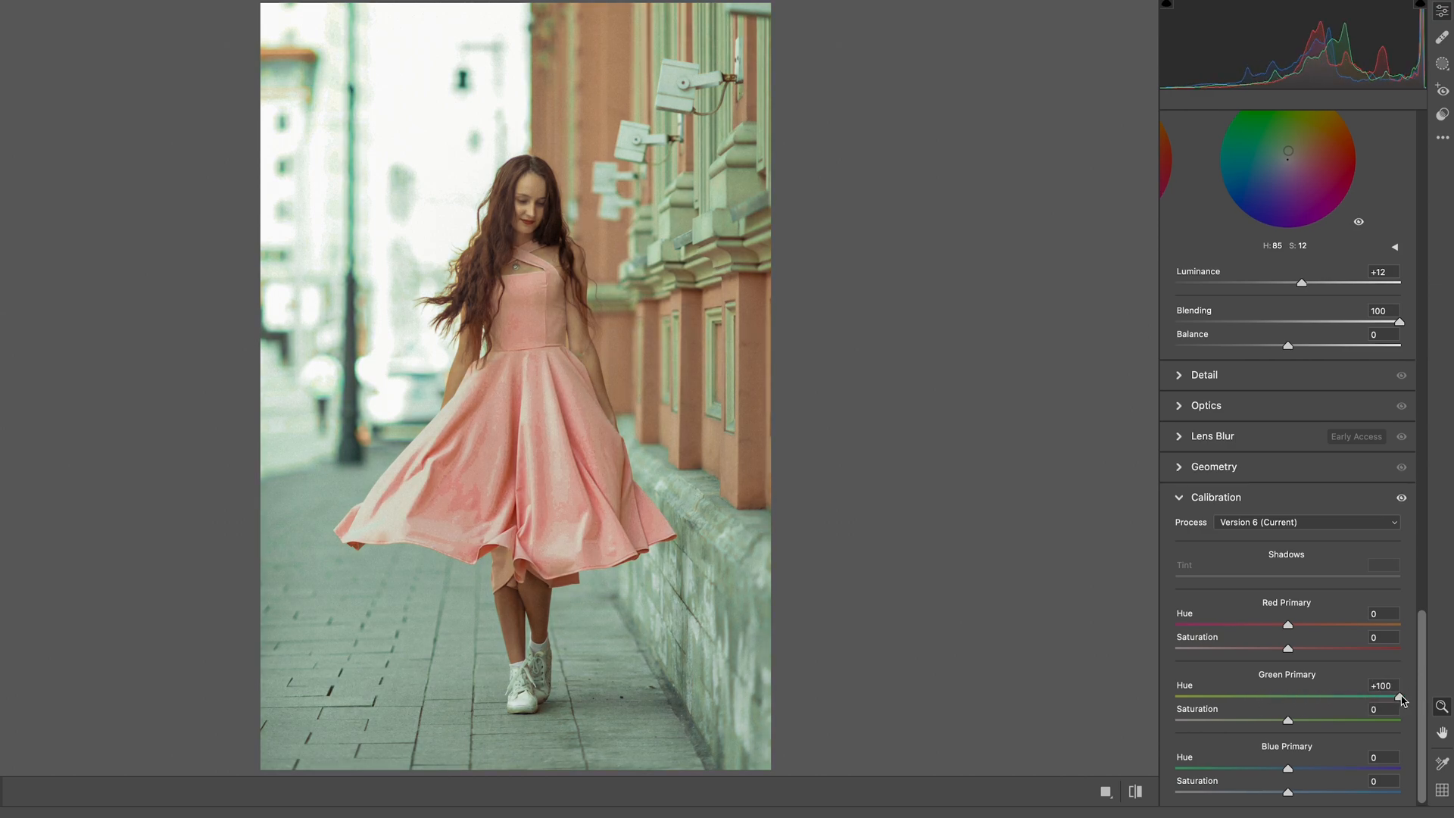
{"action": "left_click_drag", "start_coordinate": [1287, 720], "coordinate": [1315, 725]}
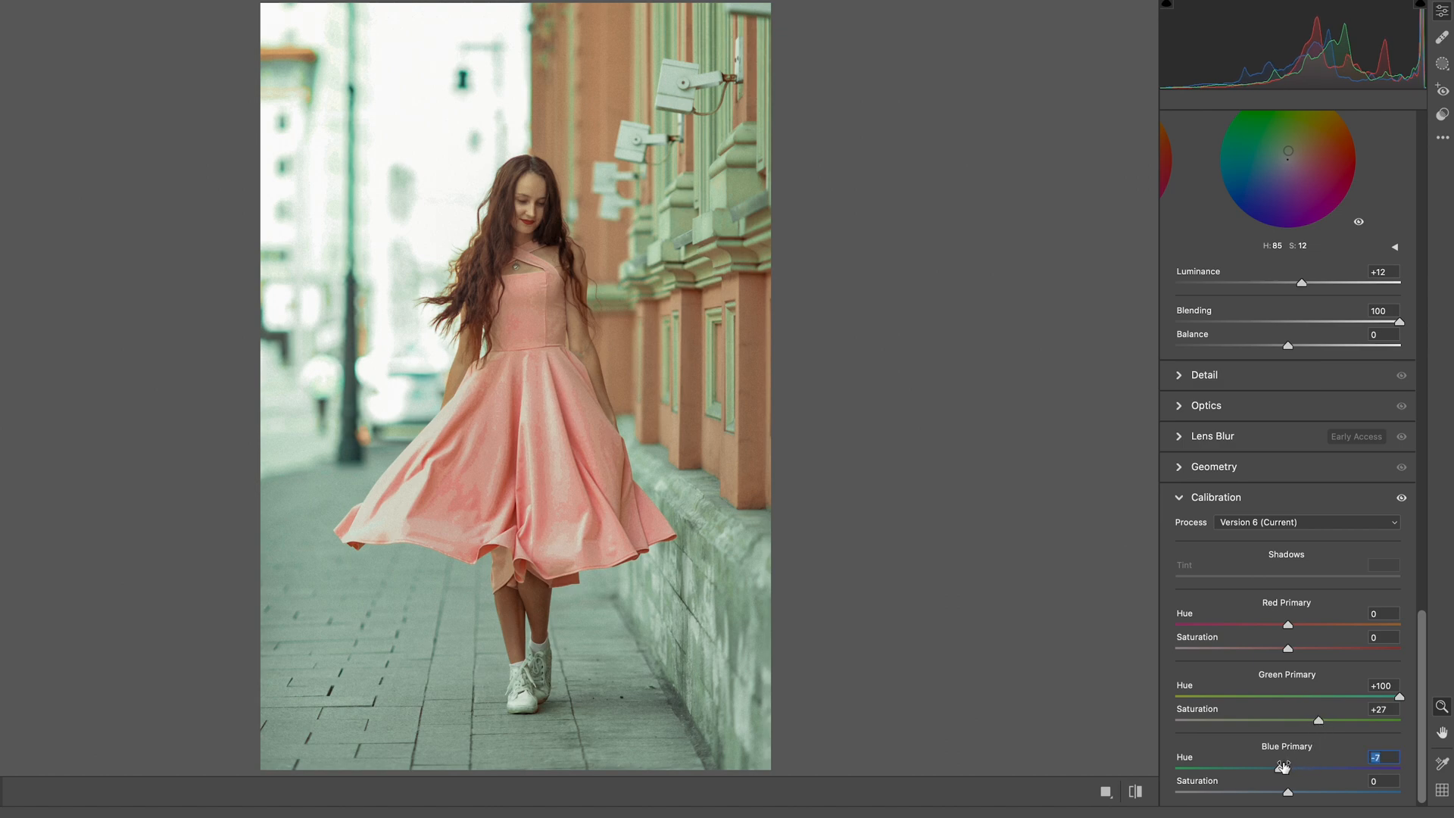
{"action": "left_click_drag", "start_coordinate": [1287, 768], "coordinate": [1276, 798]}
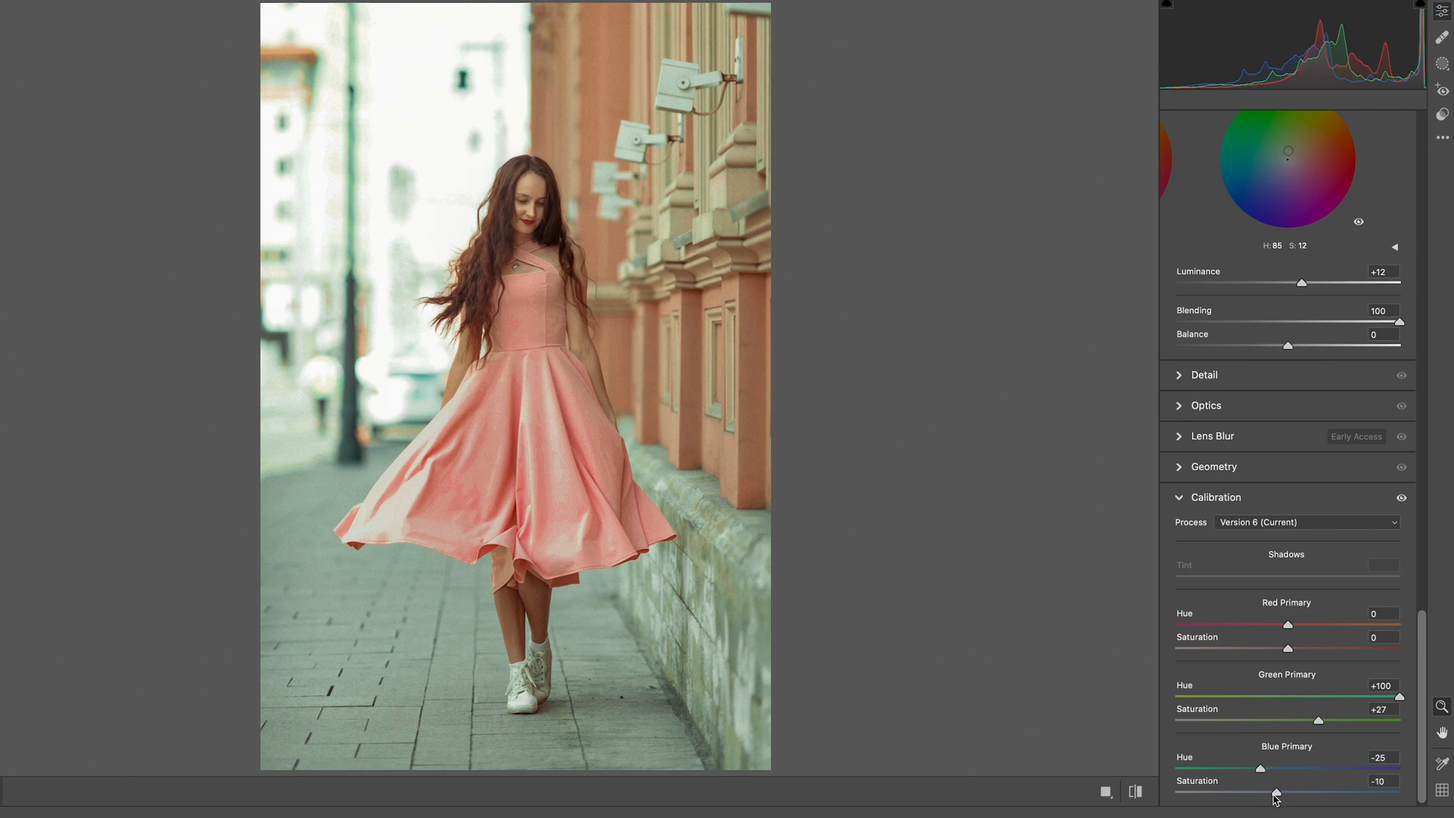
Shape the parametric curve with highlights -33, darks +53 and shadows -15
{"action": "scroll", "coordinate": [1331, 390], "scroll_direction": "up", "scroll_amount": 15}
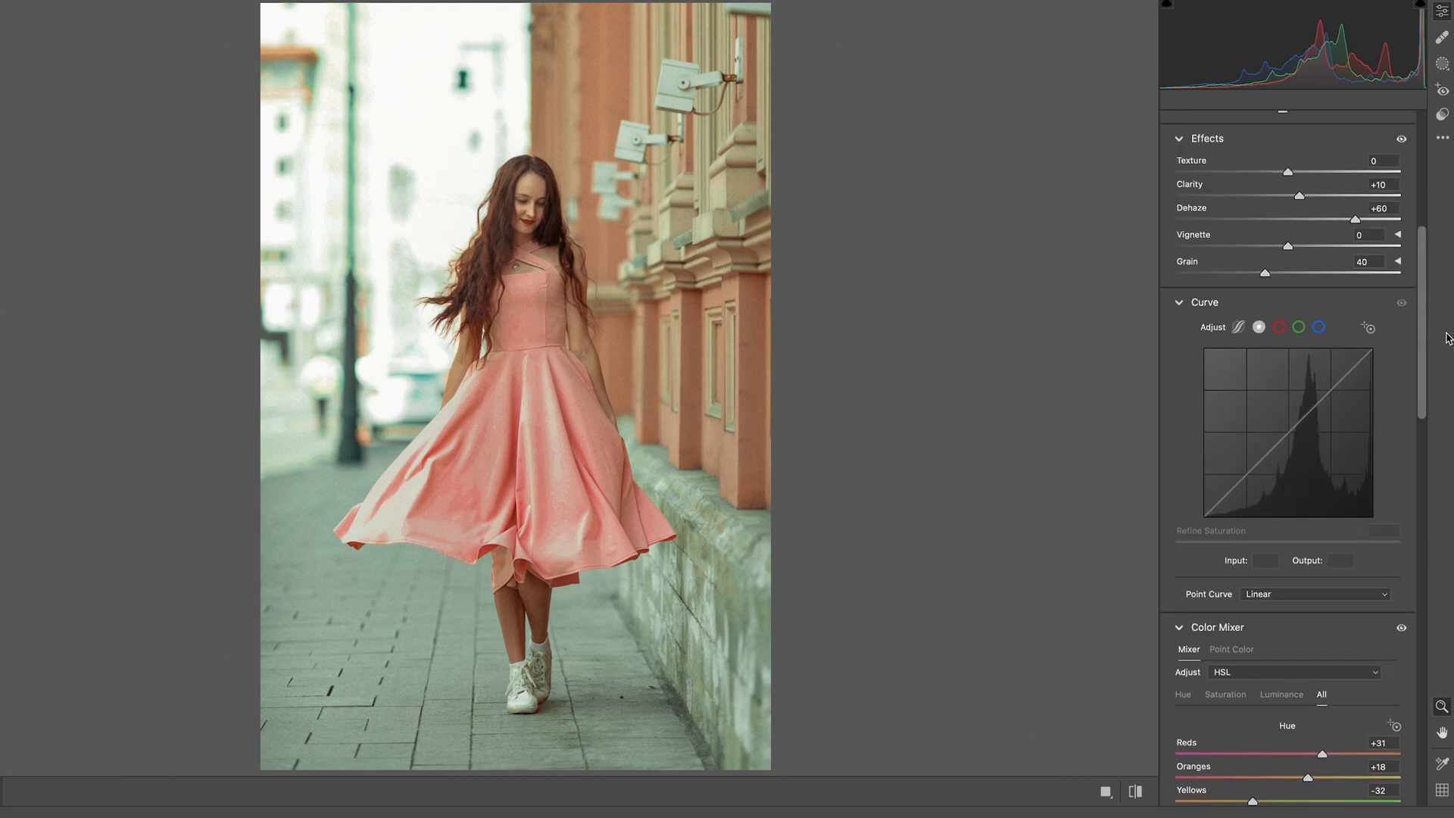
{"action": "left_click", "coordinate": [1239, 341]}
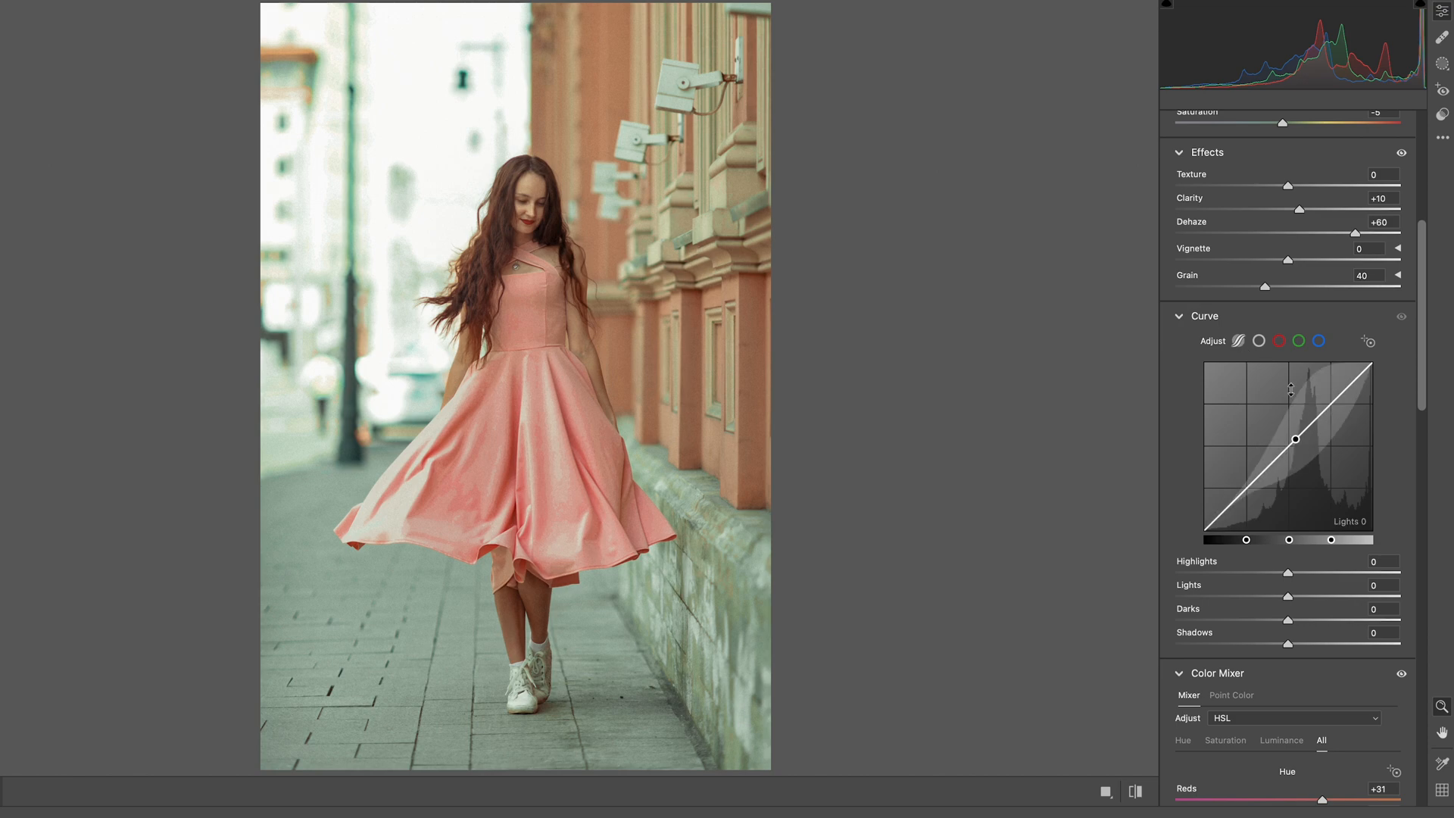
{"action": "left_click_drag", "start_coordinate": [1287, 572], "coordinate": [1252, 575]}
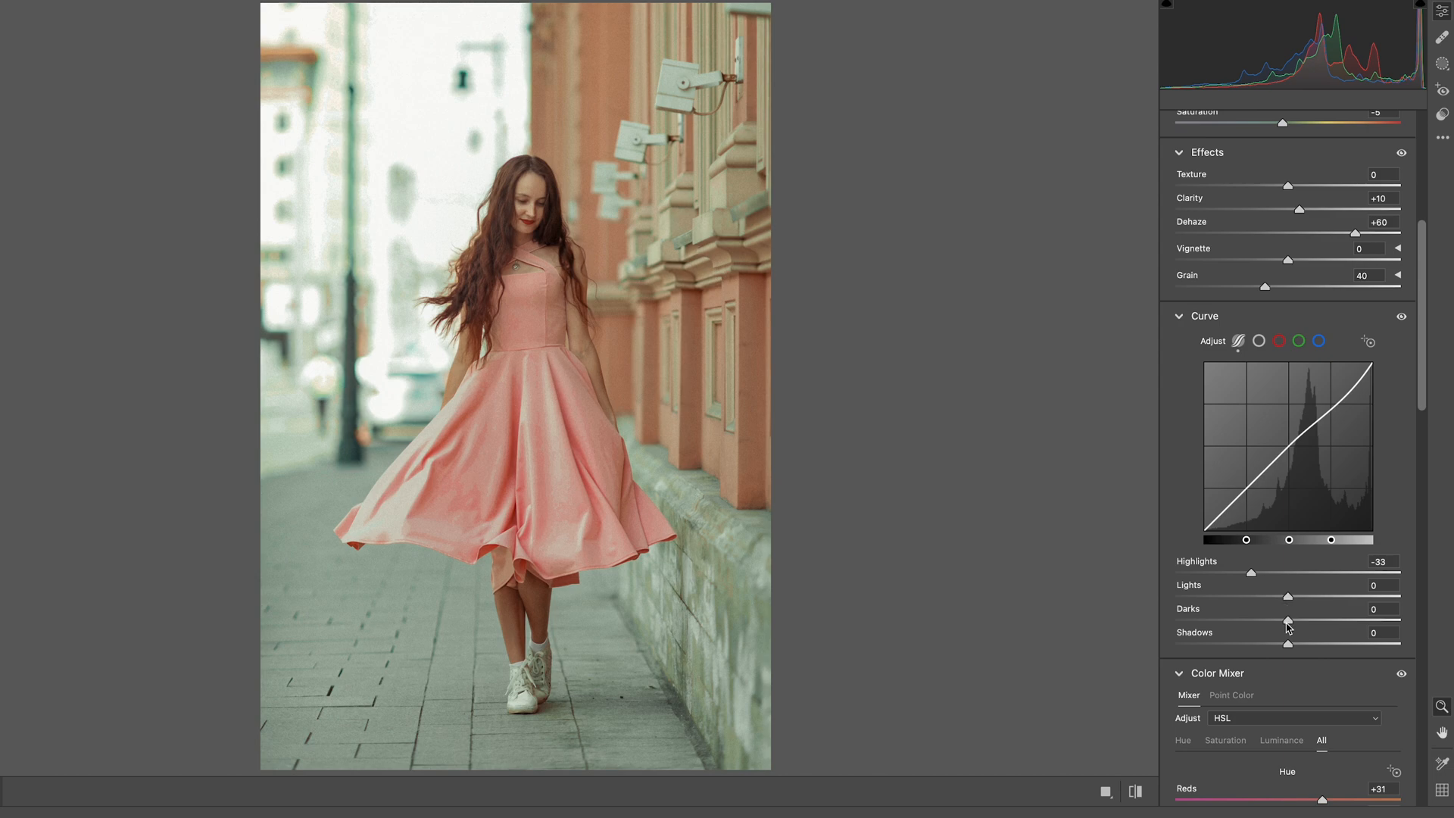
{"action": "left_click_drag", "start_coordinate": [1291, 621], "coordinate": [1272, 645]}
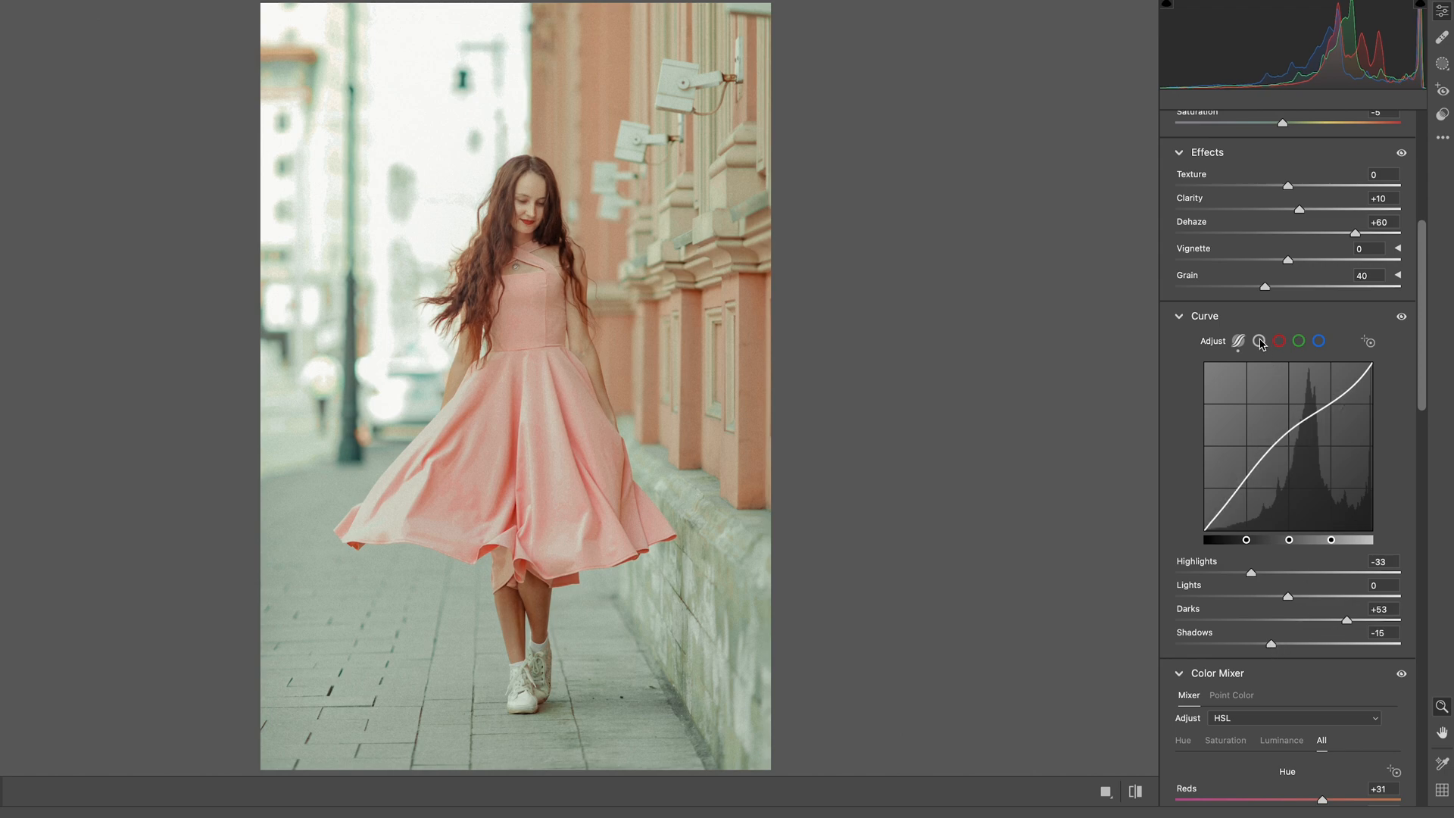
Add midtone, highlight and shadow points to the point curve, and raise the black point to output 32
{"action": "left_click", "coordinate": [1259, 341]}
{"action": "left_click", "coordinate": [1288, 445]}
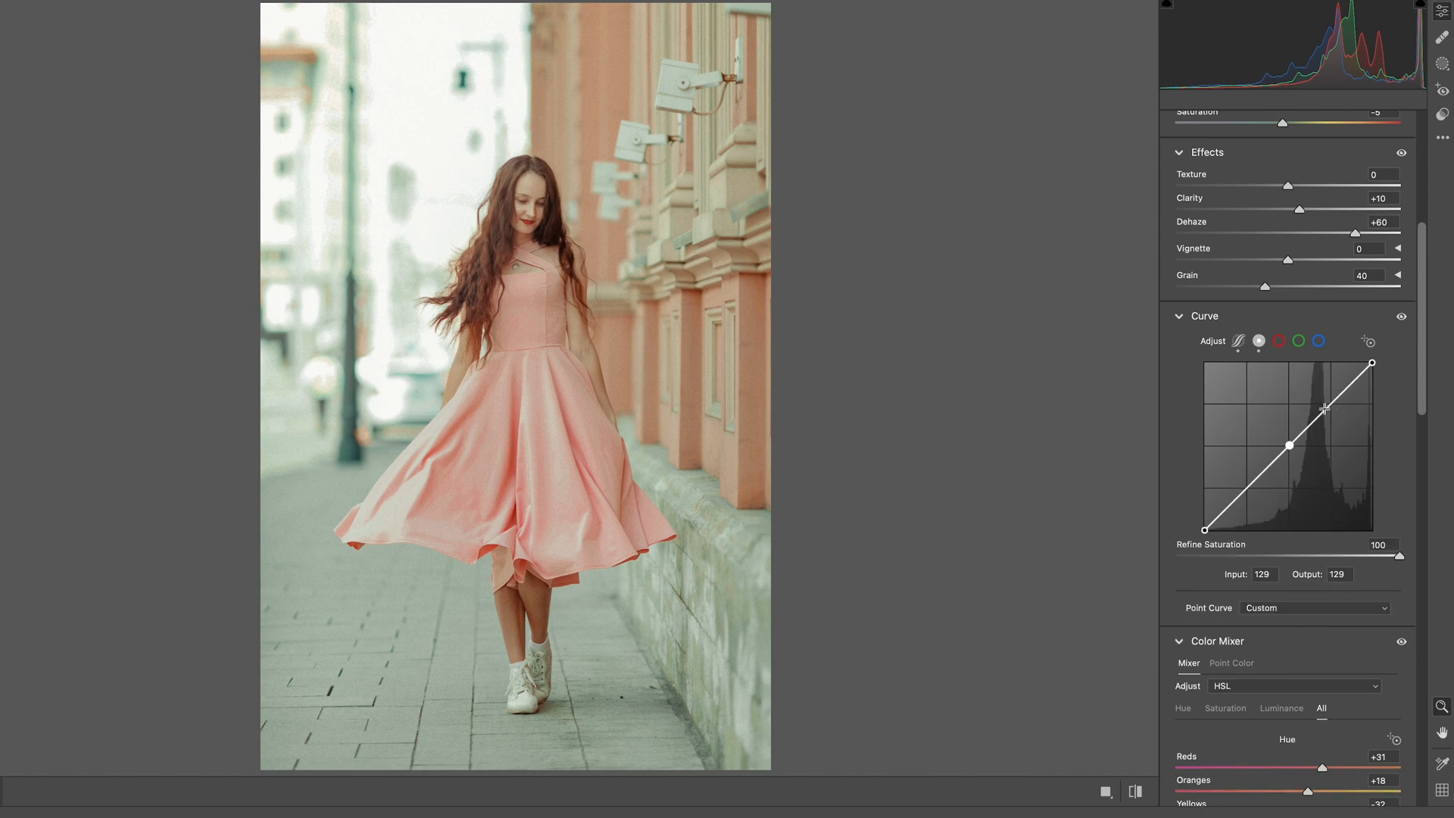
{"action": "left_click", "coordinate": [1332, 403]}
{"action": "left_click", "coordinate": [1247, 487]}
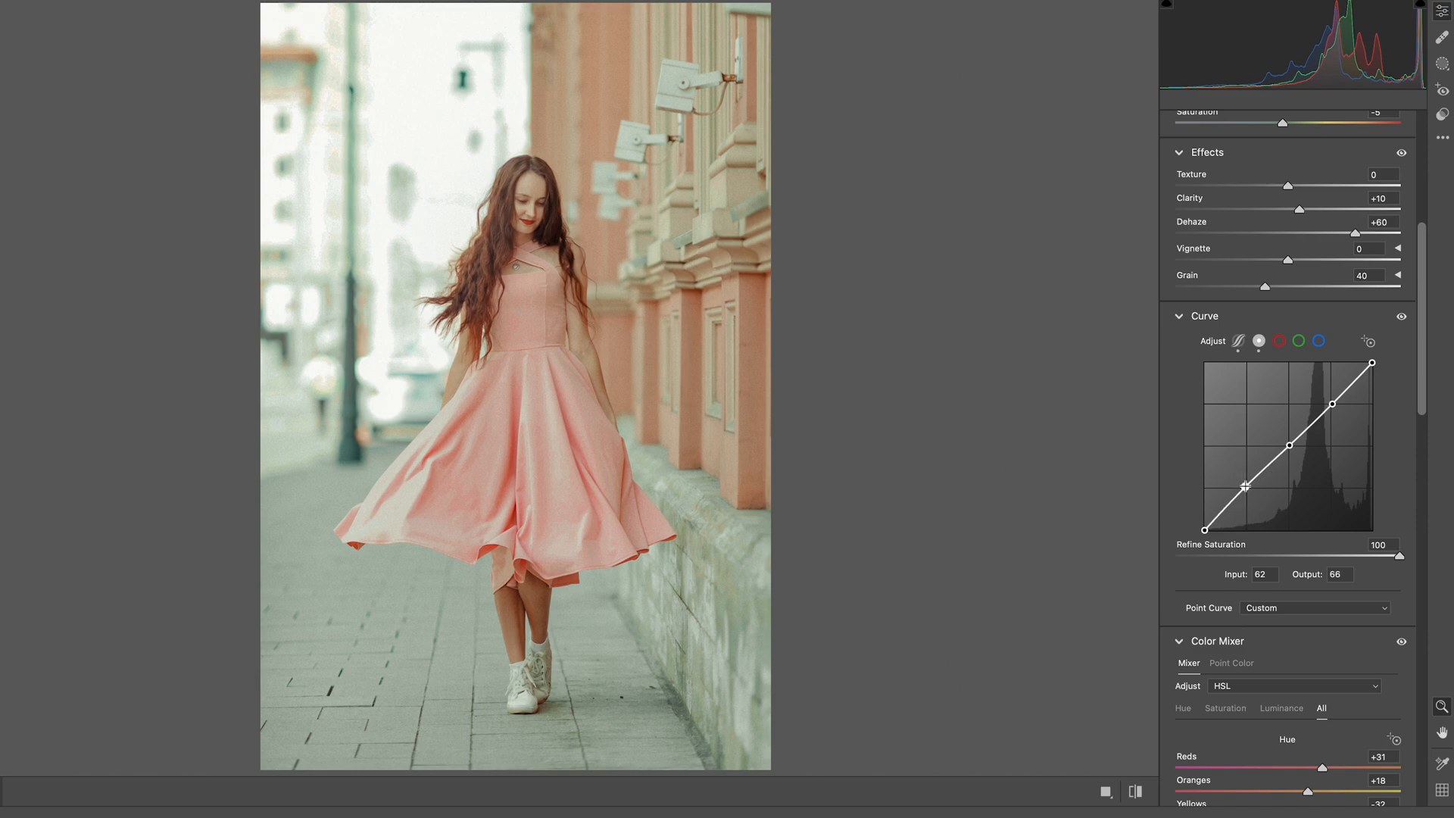
{"action": "mouse_move", "coordinate": [1203, 528]}
{"action": "left_mouse_down"}
{"action": "mouse_move", "coordinate": [1204, 504]}
{"action": "mouse_move", "coordinate": [1243, 492]}
{"action": "mouse_move", "coordinate": [1202, 509]}
{"action": "left_mouse_up"}
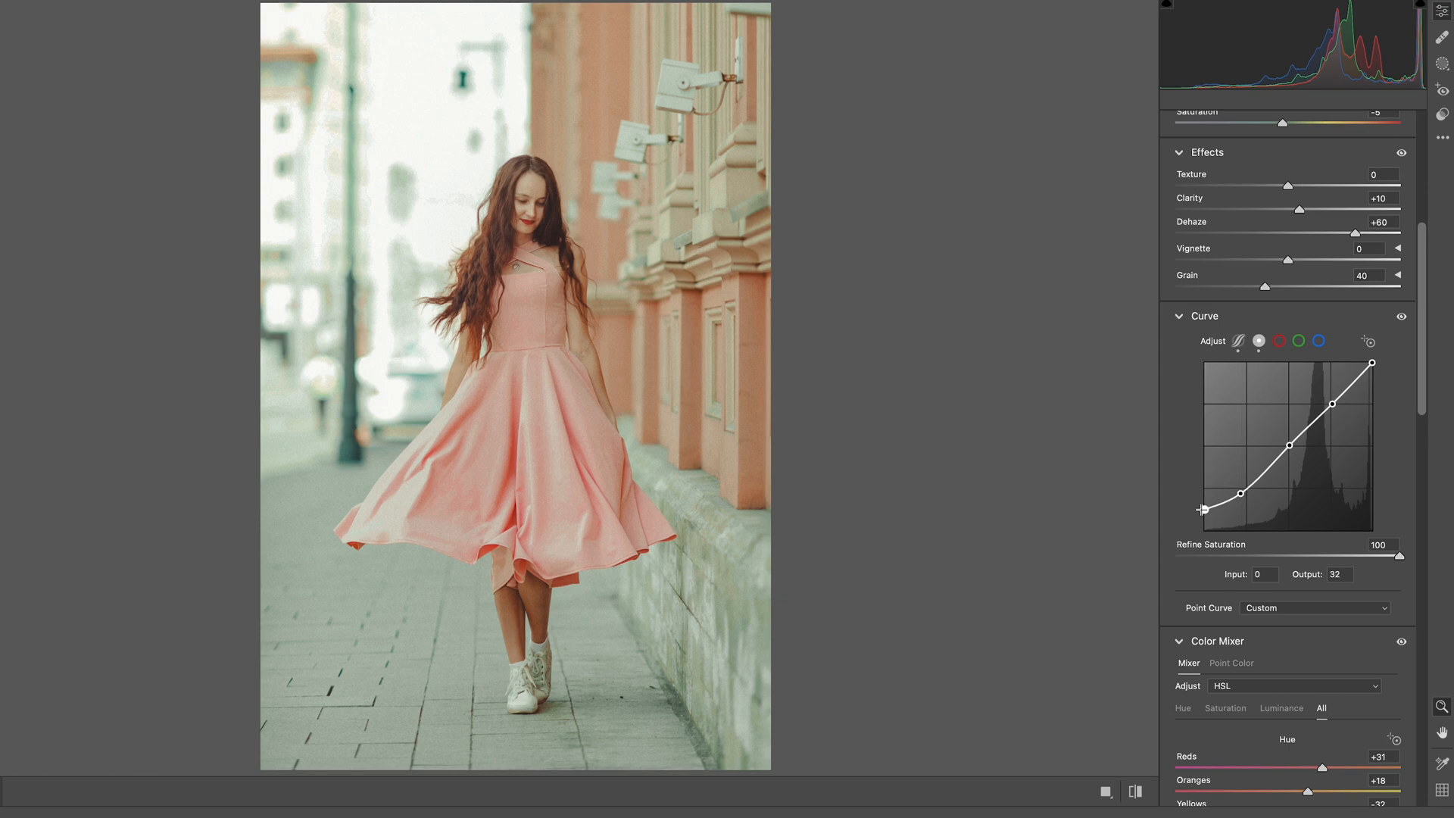
Add a point between shadows and midtones, then set the midtone point to 130/126 and the highlight point to 189/187
{"action": "left_click", "coordinate": [1265, 471]}
{"action": "left_click_drag", "start_coordinate": [1265, 470], "coordinate": [1267, 471]}
{"action": "left_click", "coordinate": [1289, 447]}
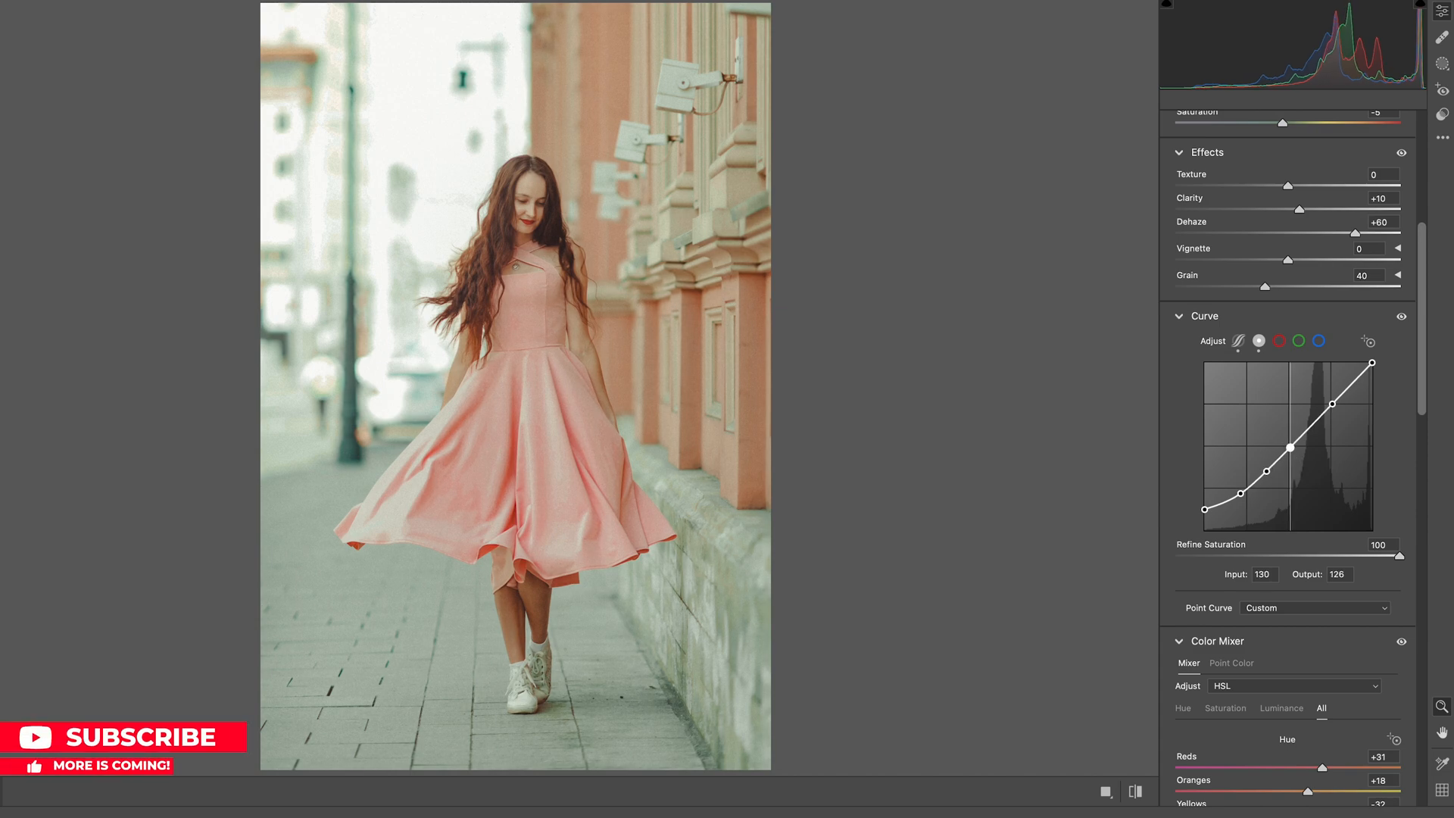
{"action": "left_click_drag", "start_coordinate": [1332, 403], "coordinate": [1328, 407]}
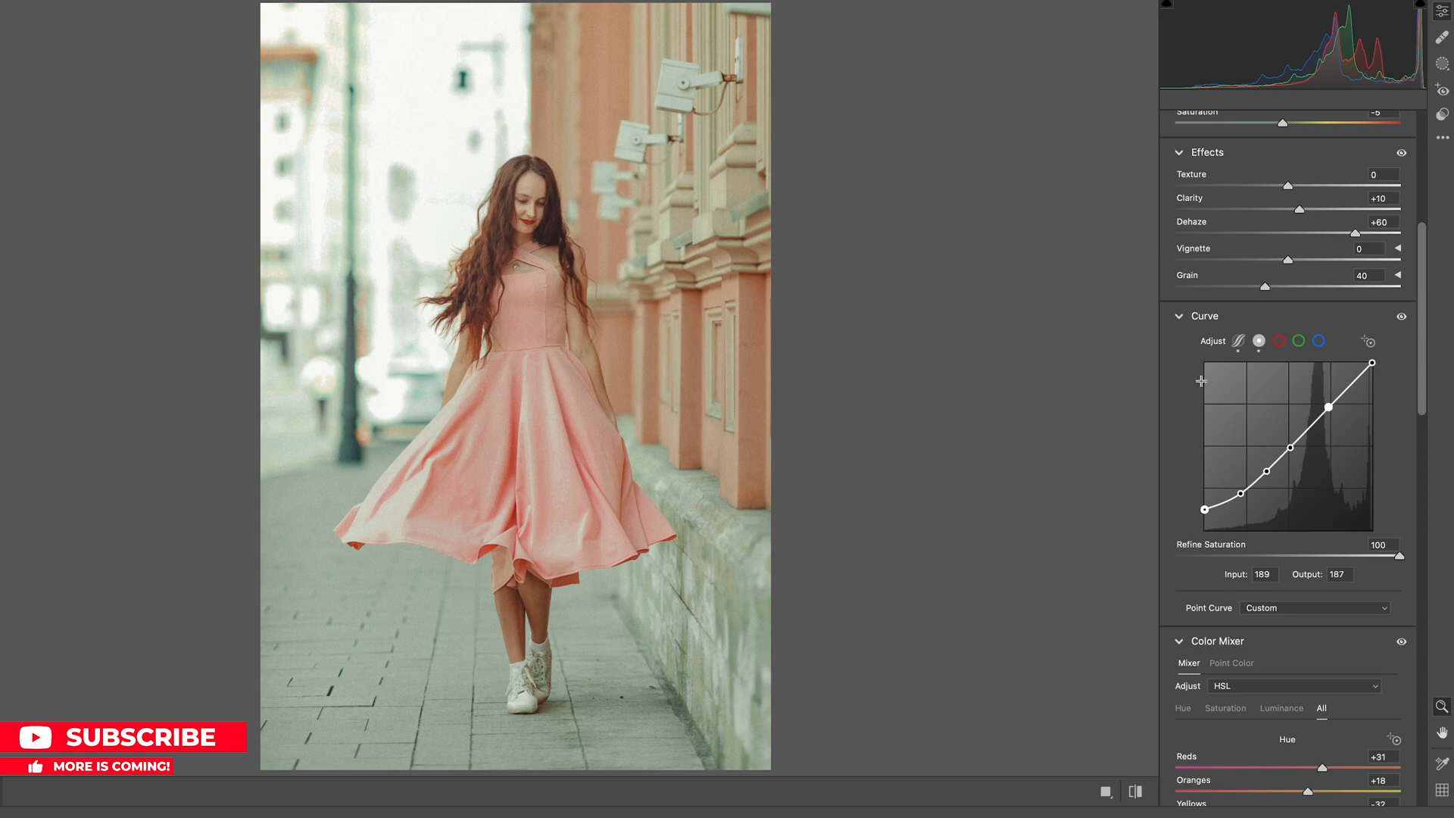
Collapse all the edit panels and compare the photo before and after the edits
{"action": "right_click", "coordinate": [1171, 362]}
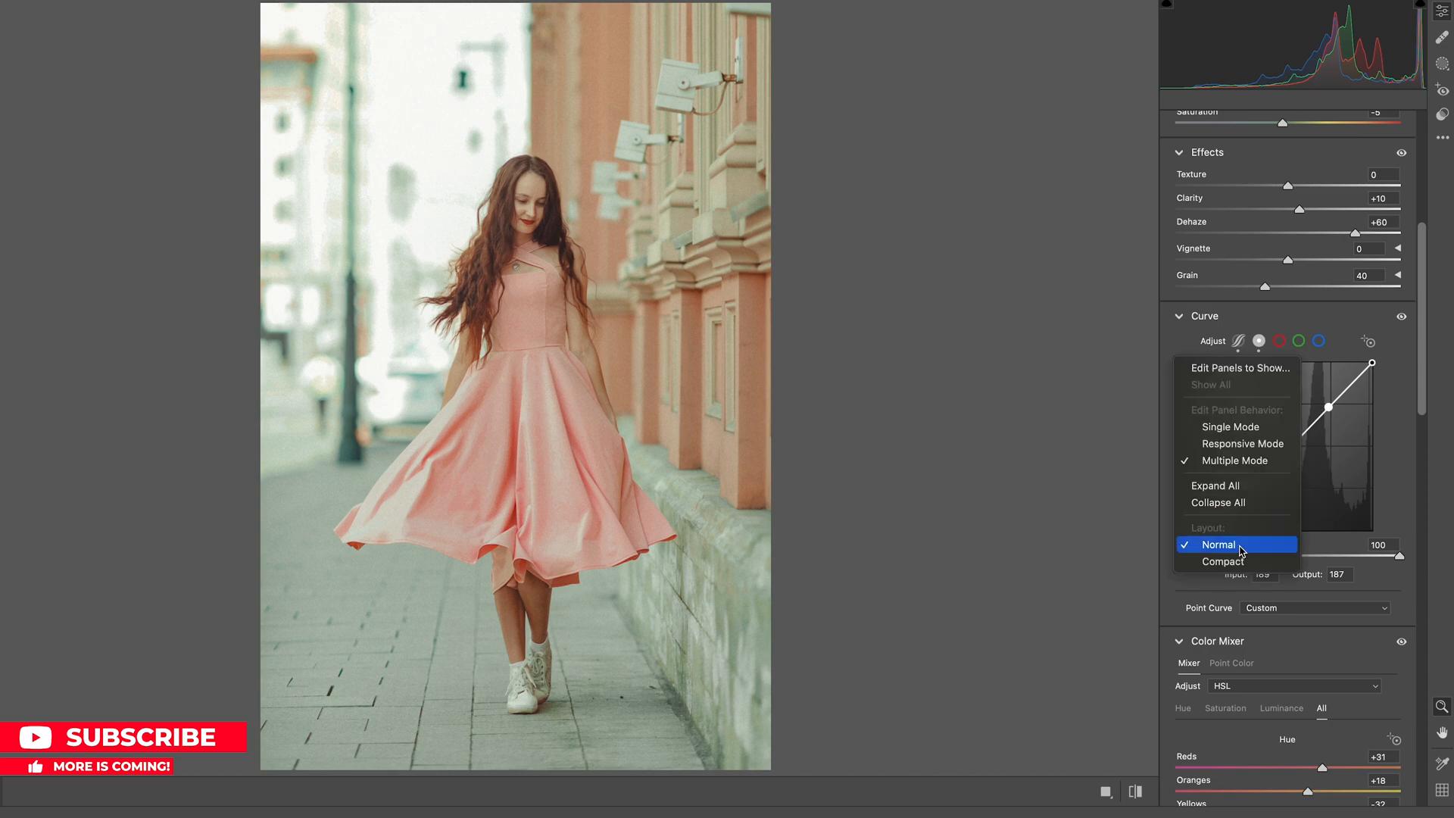
{"action": "left_click", "coordinate": [1196, 500]}
{"action": "left_click_drag", "start_coordinate": [1136, 790], "coordinate": [1138, 792]}
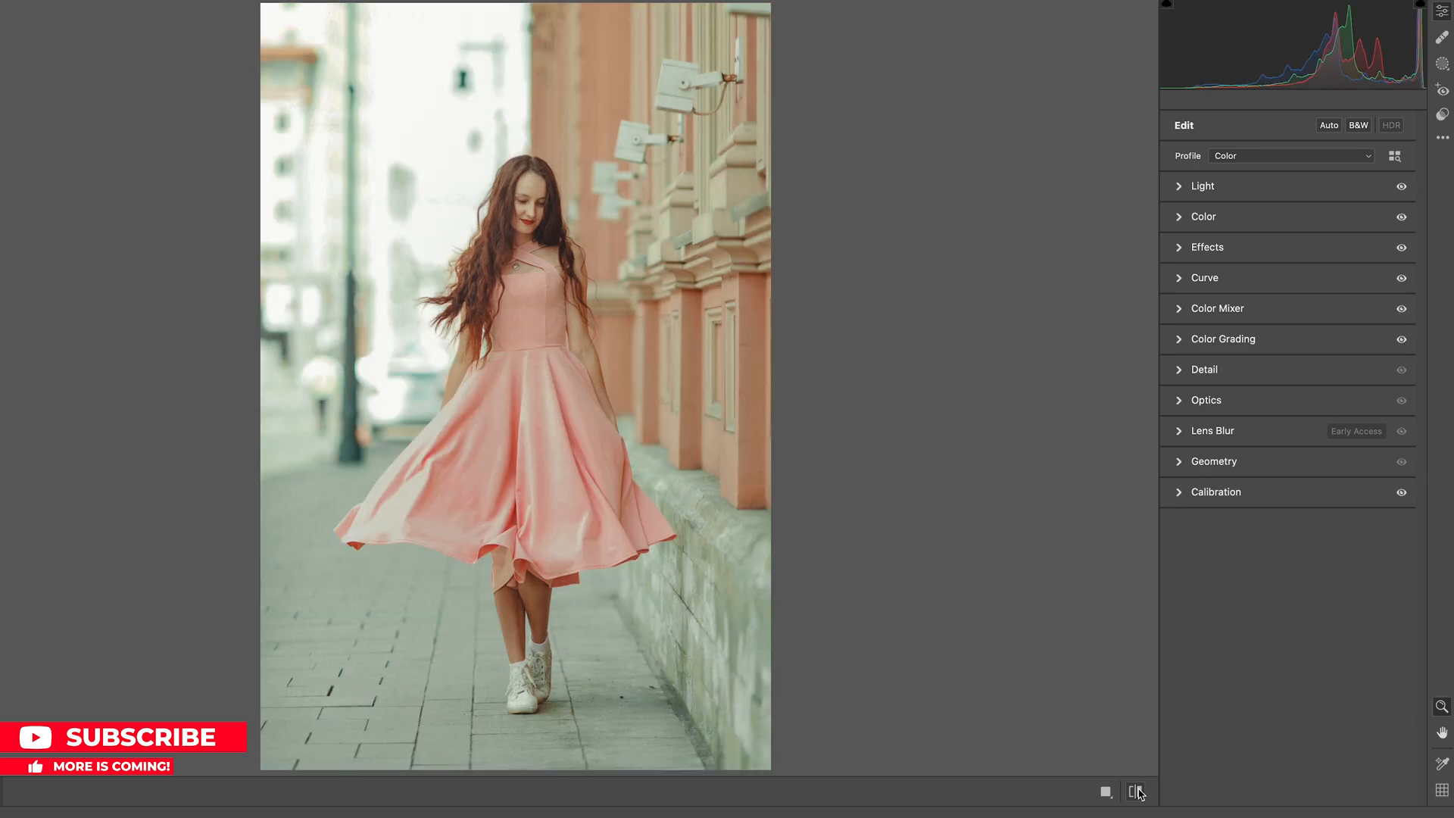